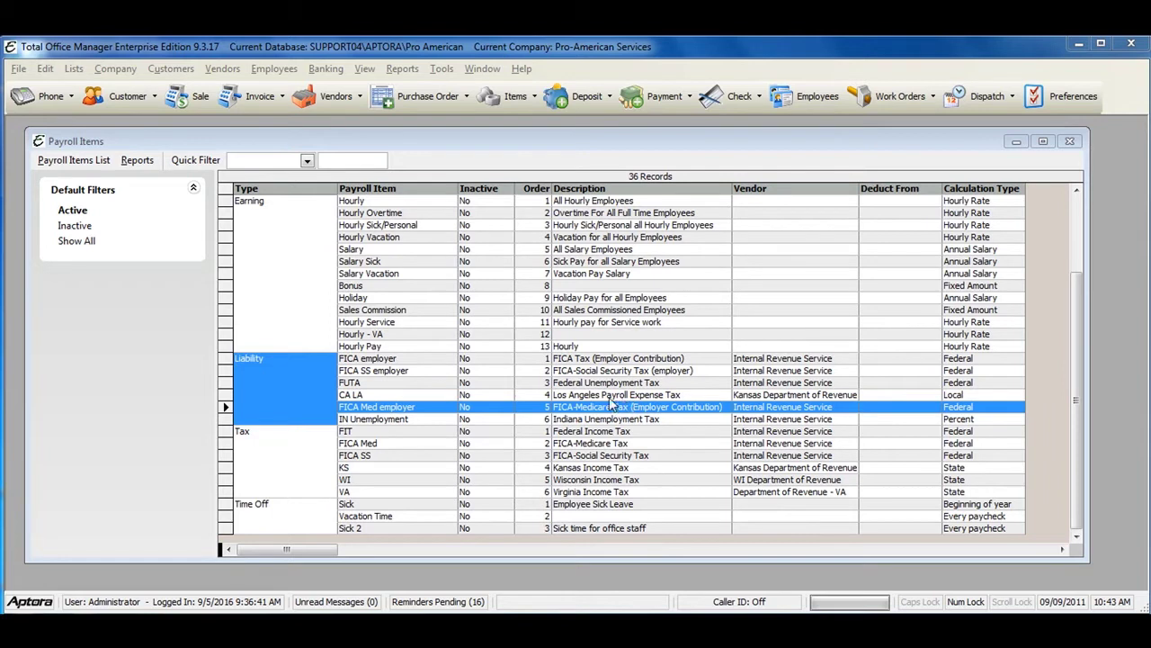
- From the Payroll Items list, start a new Employer Liability Item
left_click(269, 72)
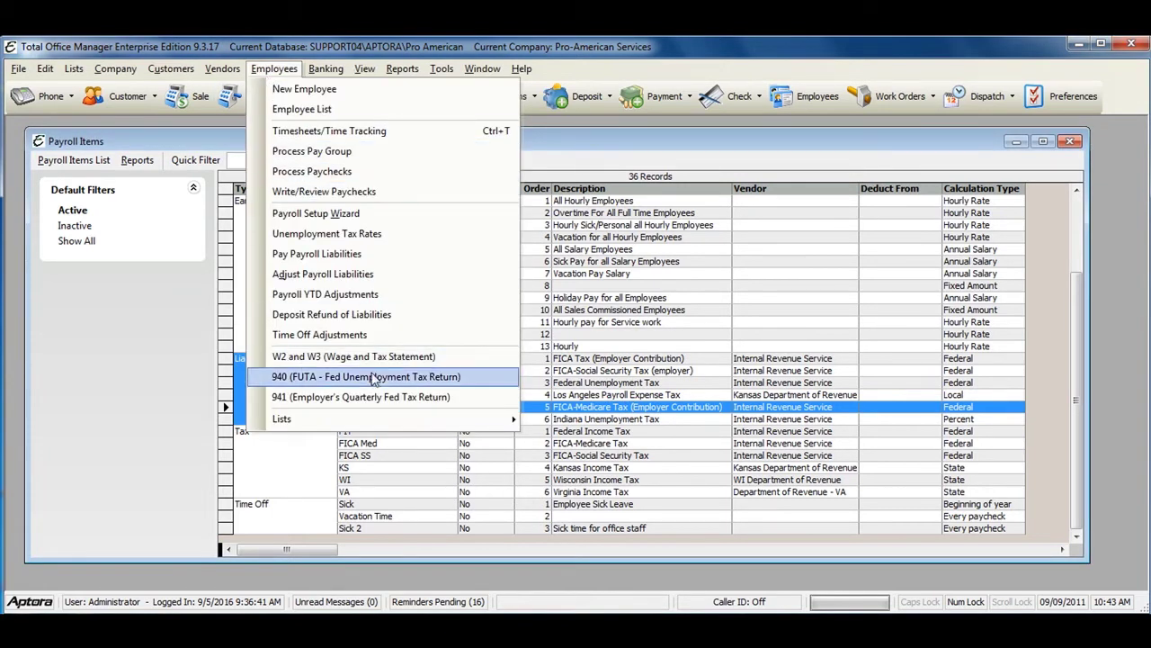
mouse_move(345, 428)
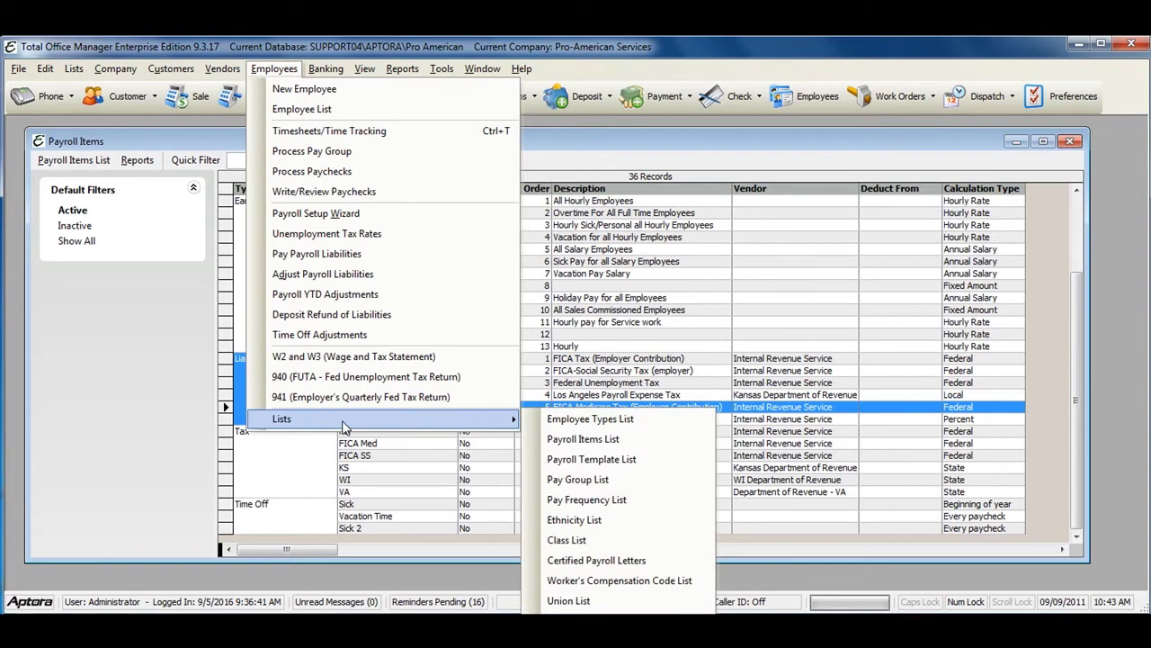
left_click(624, 441)
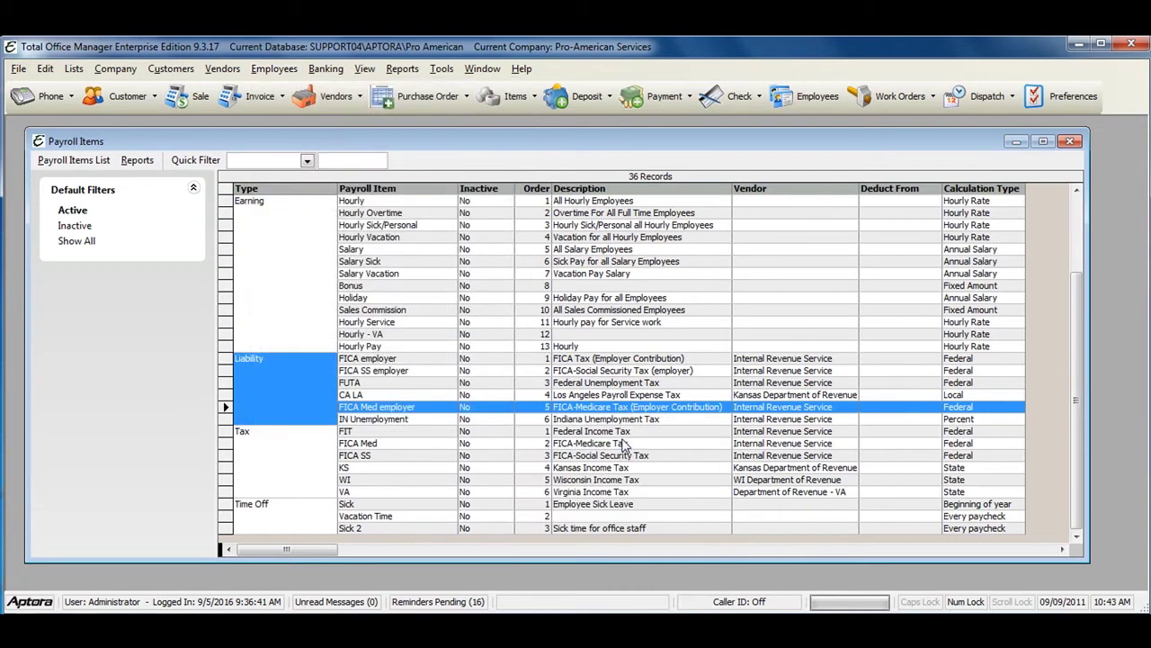
right_click(390, 373)
mouse_move(434, 387)
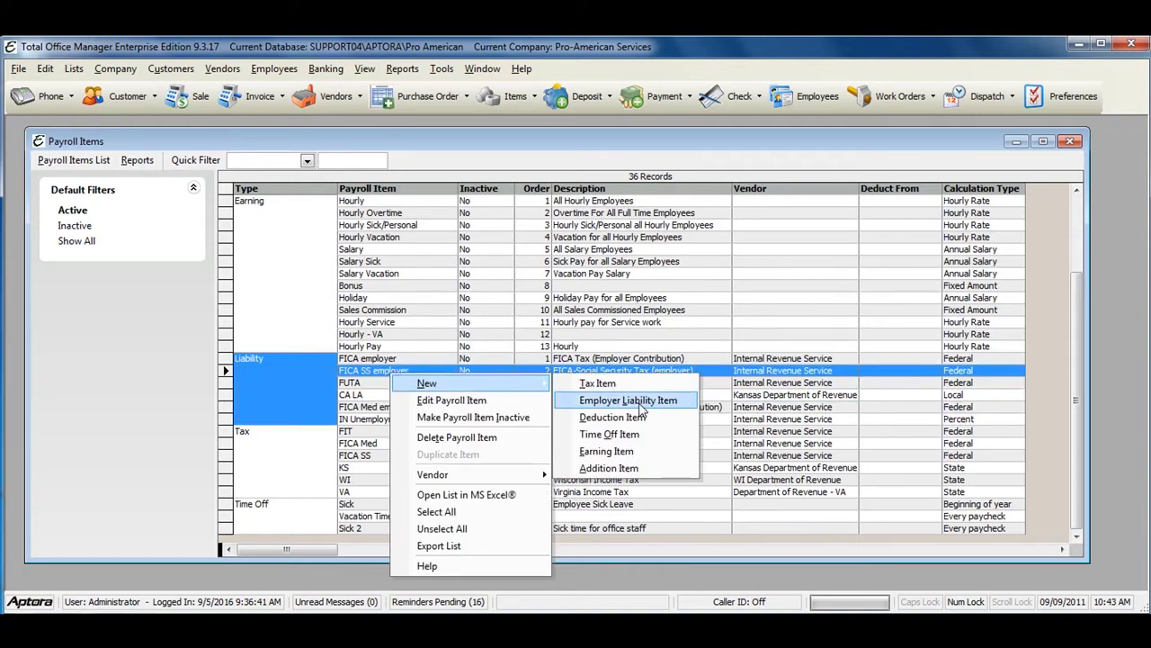
left_click(642, 407)
- Set the liability calculation type to Federal and list the predefined FICA and FUTA liabilities
left_click_drag(536, 227, 474, 147)
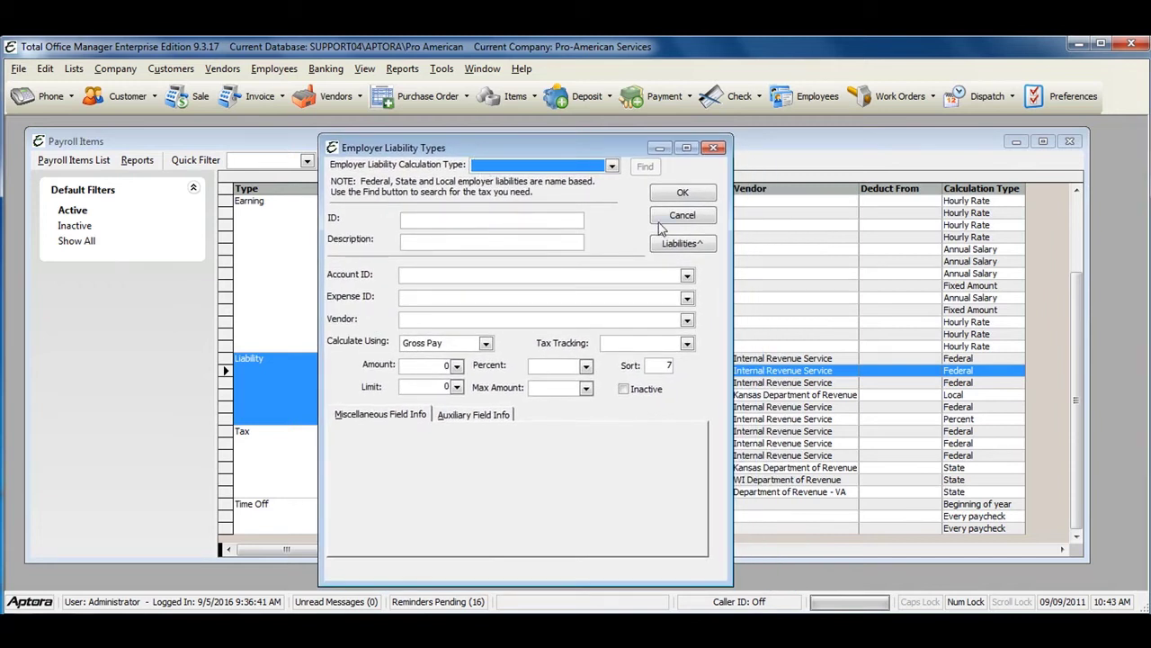
left_click(612, 166)
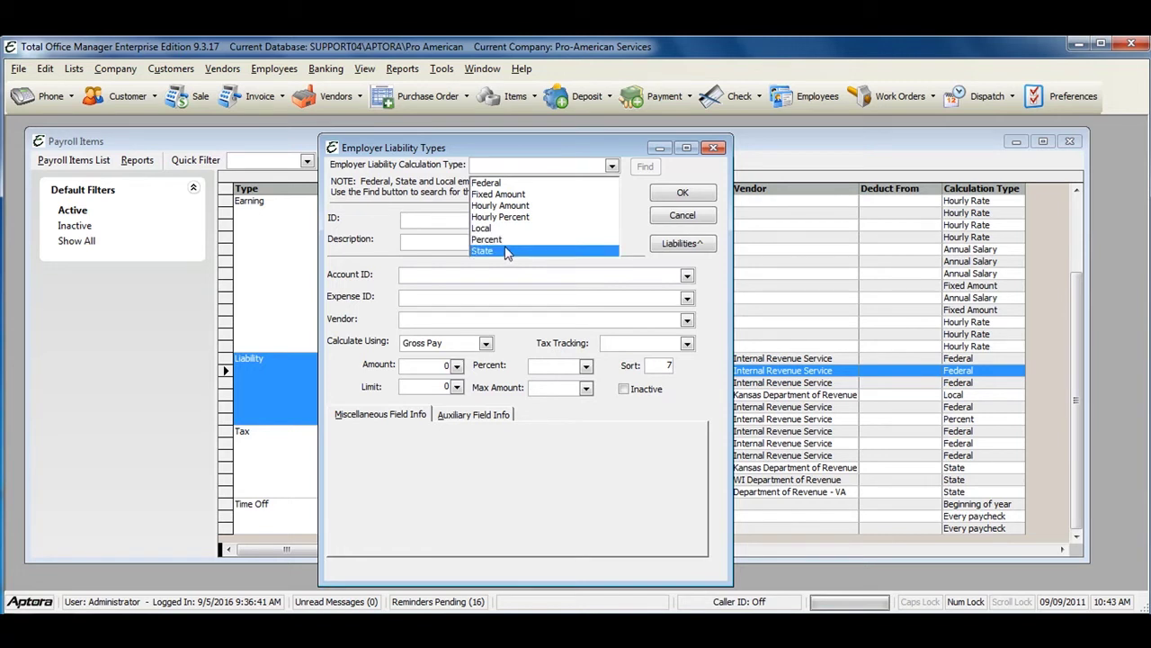
left_click(496, 184)
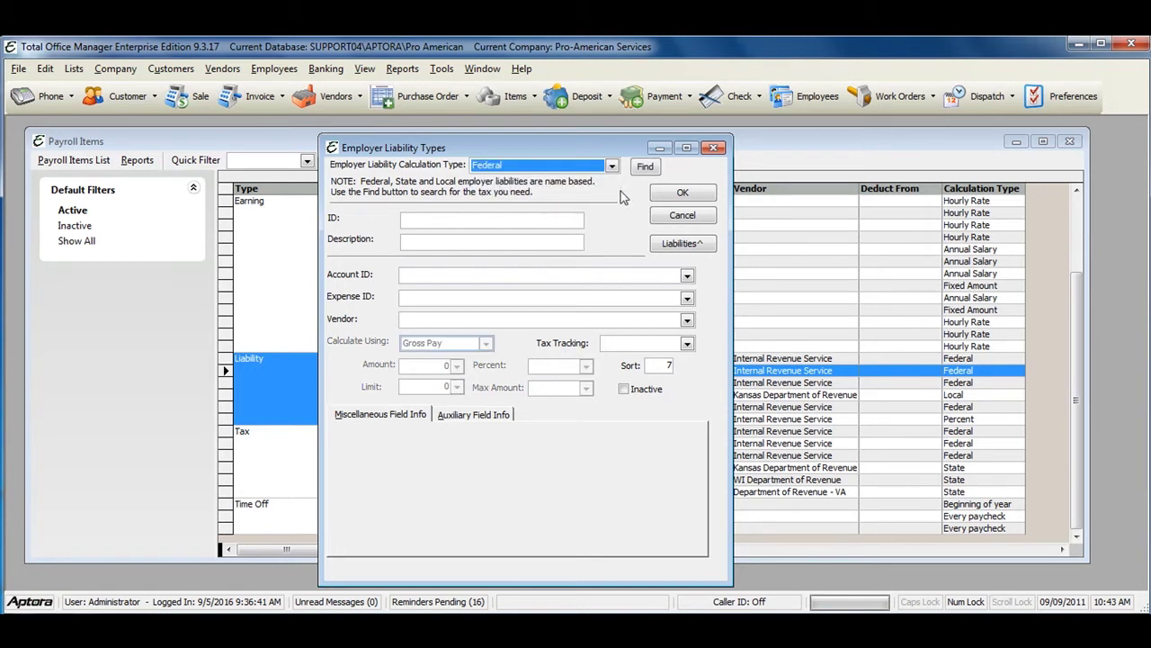
left_click(645, 167)
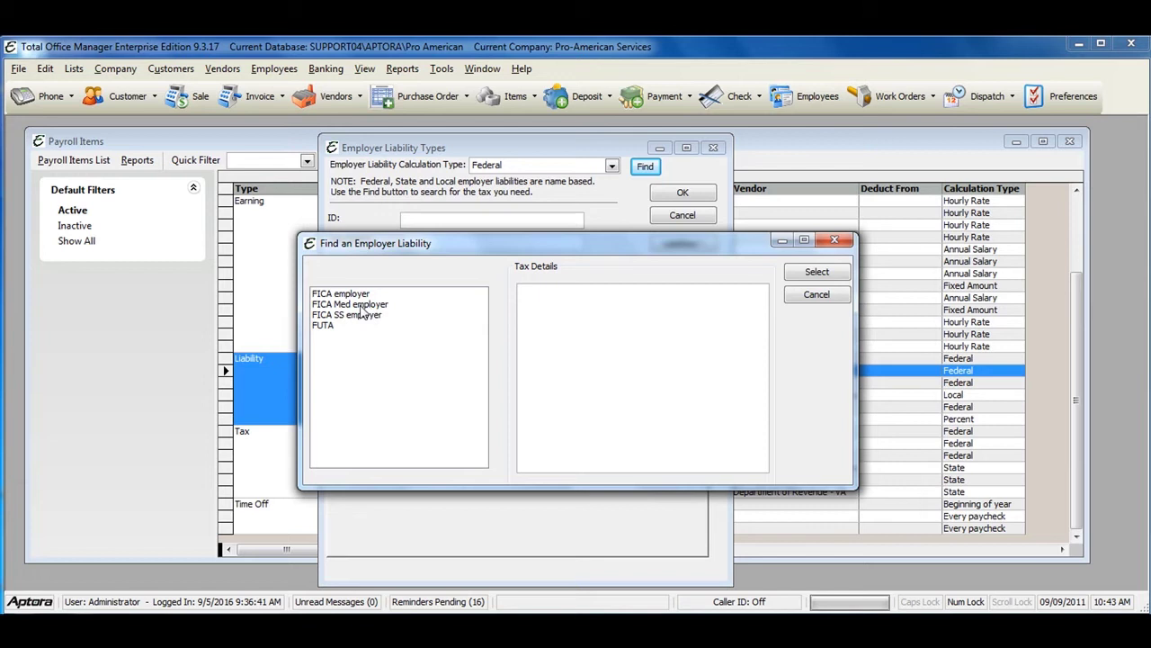
- Fill in FICA Med employer, then switch the calculation type to State and find state liabilities
left_click(361, 306)
left_click(830, 272)
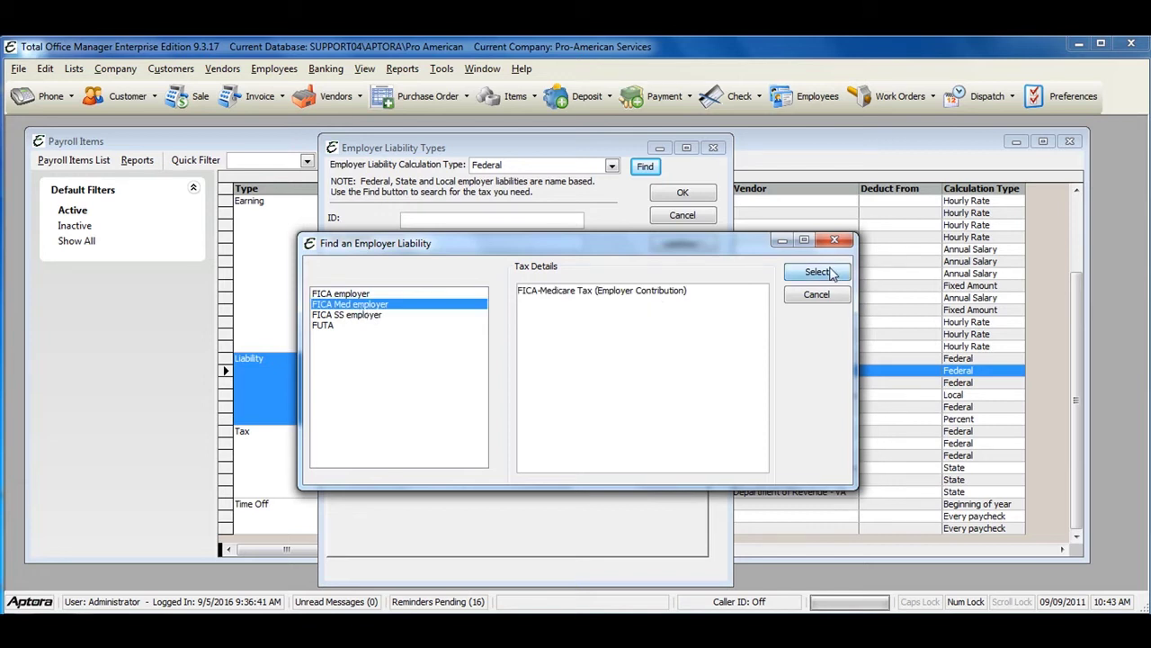
left_click(611, 165)
left_click(541, 252)
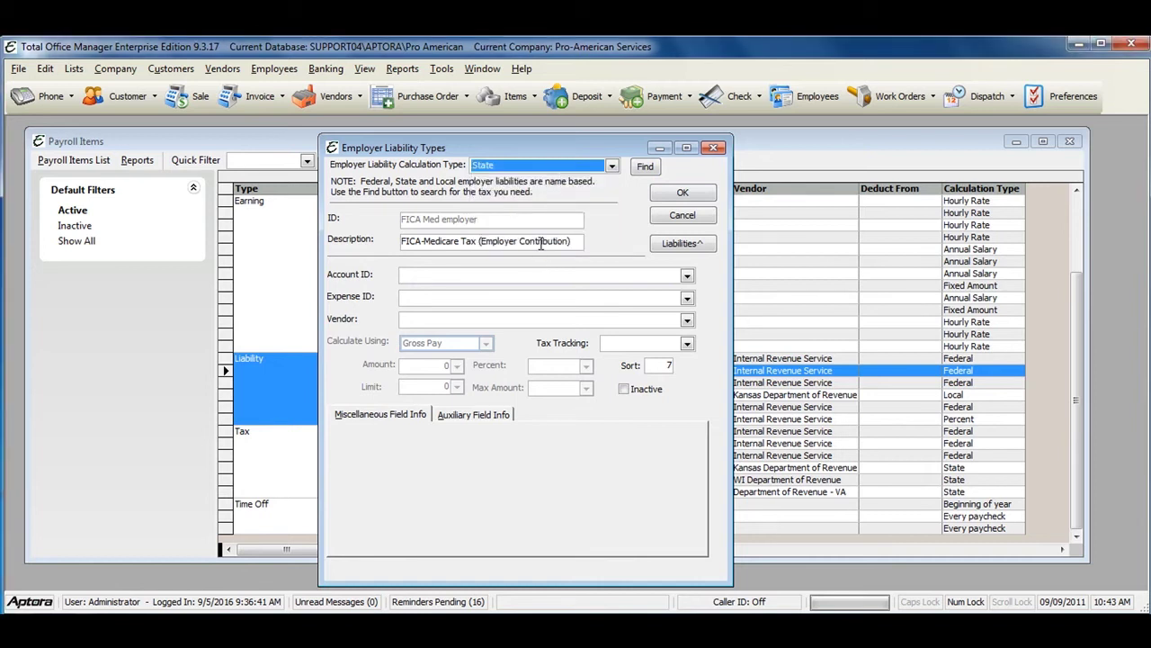
left_click(646, 168)
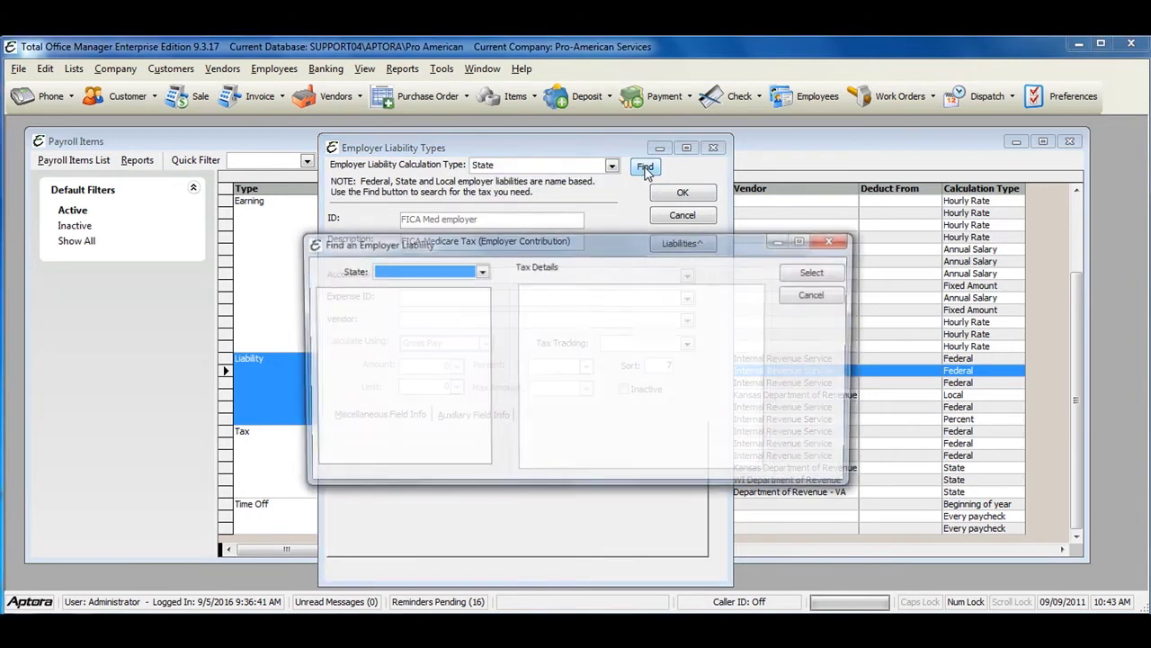
- Choose Kansas as the state and fill the form with KS Unemployment, Kansas Unemployment Tax
left_click(480, 272)
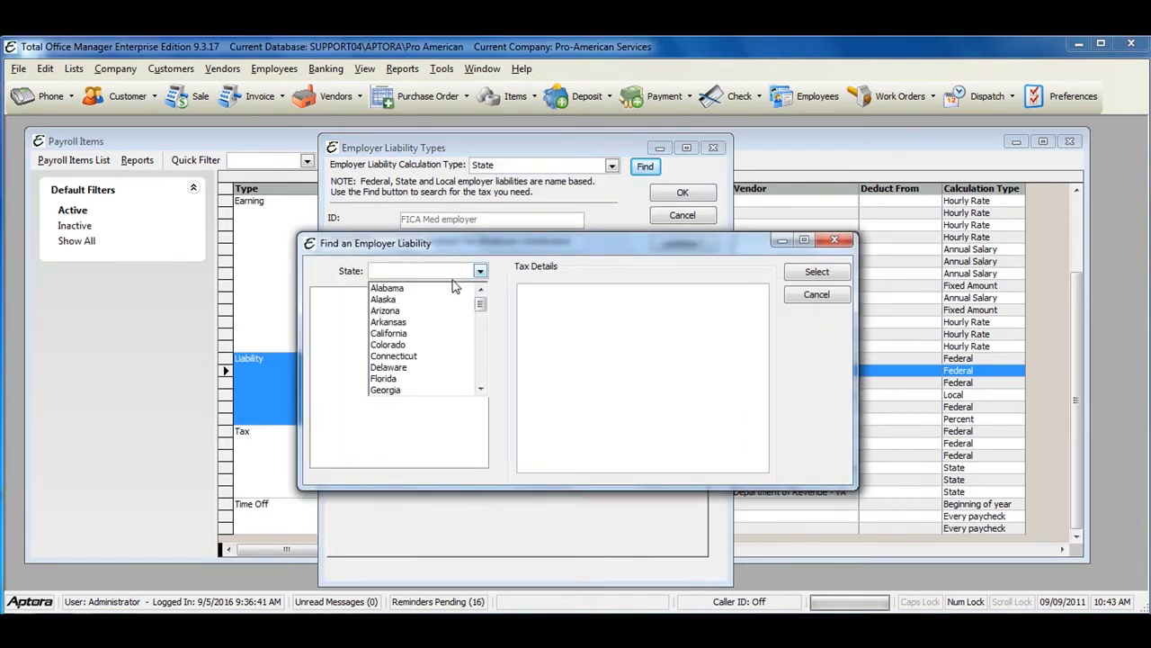
key("k")
key("Return")
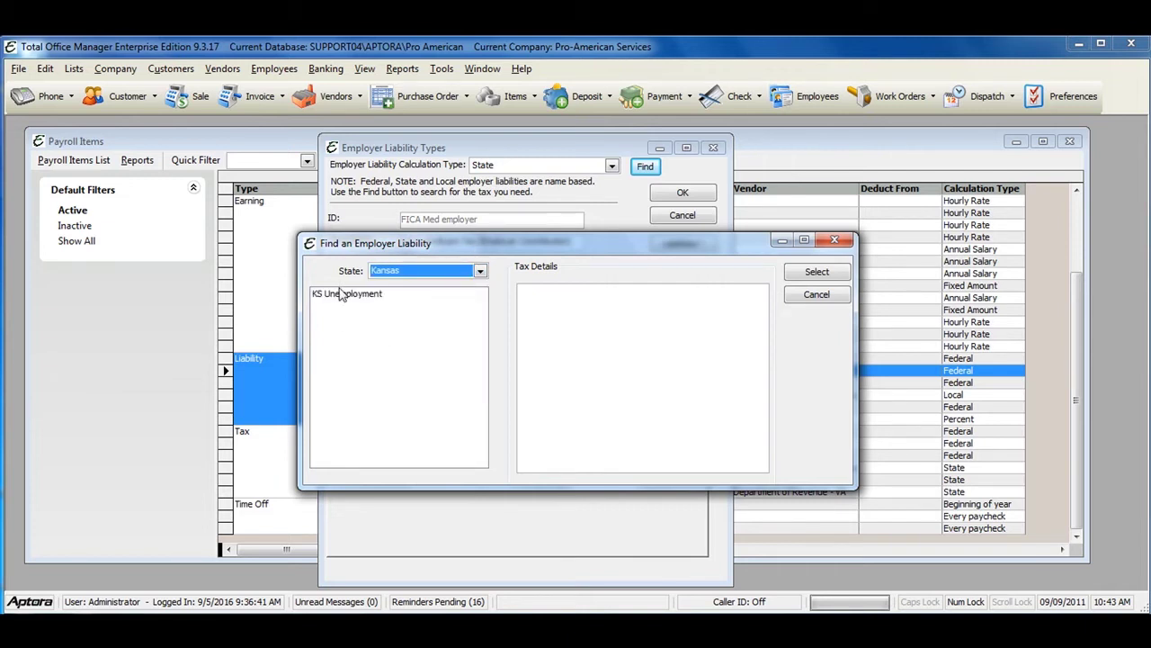
left_click(342, 295)
left_click(817, 273)
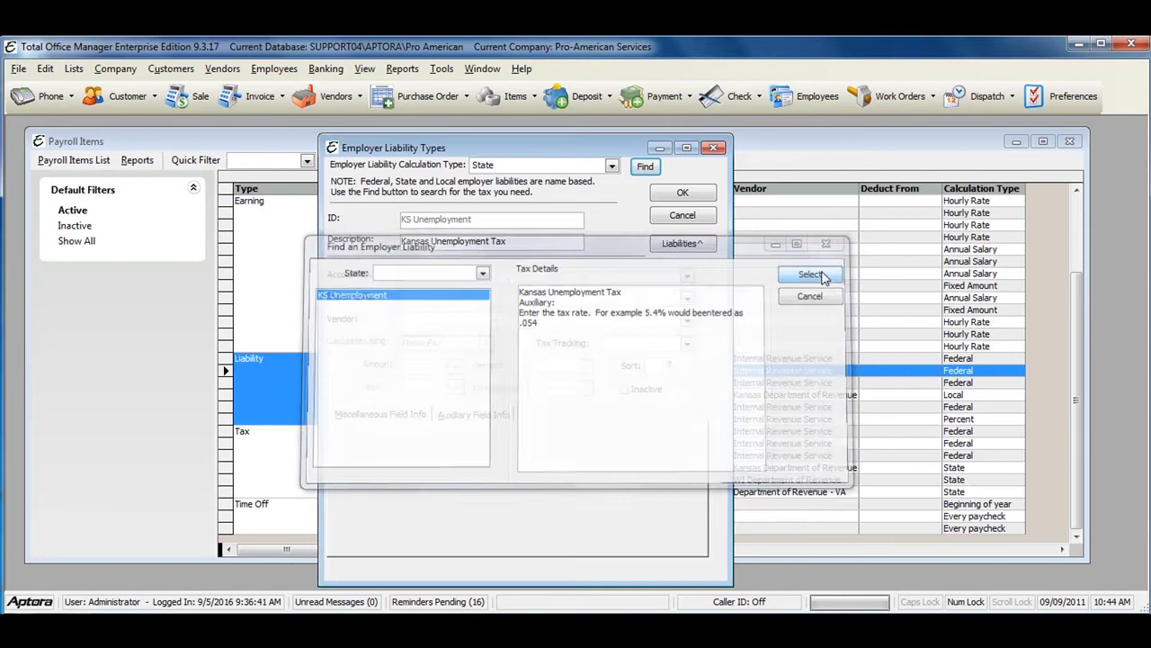
left_click(611, 167)
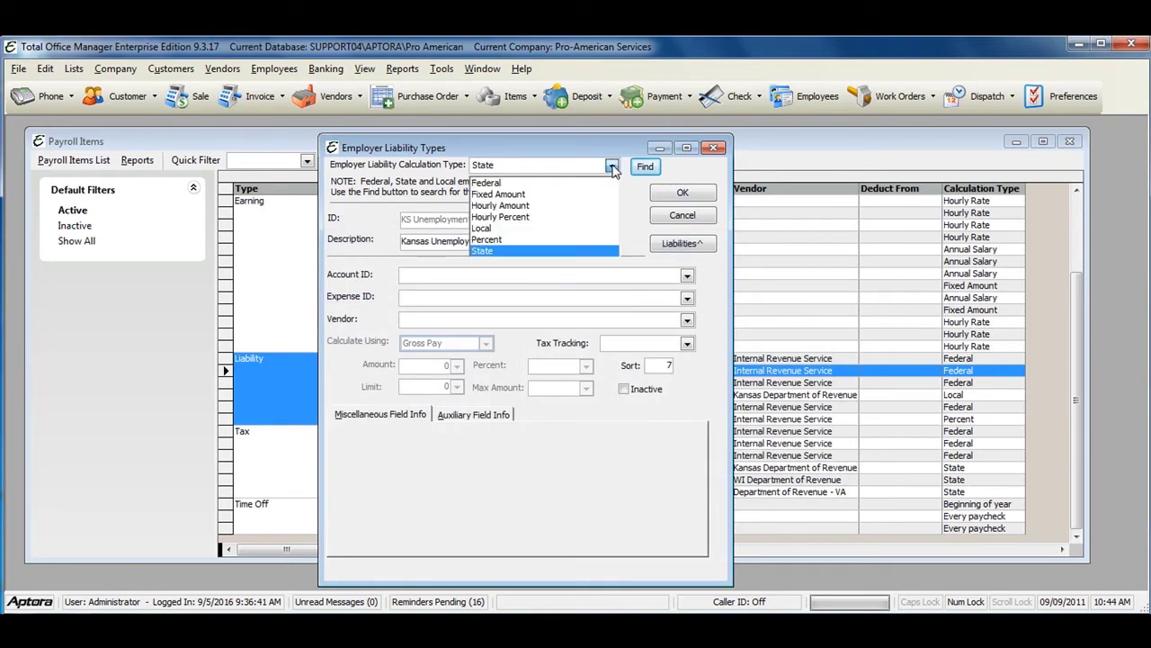
- Set the Employer Liability Calculation Type to Fixed Amount
left_click(555, 194)
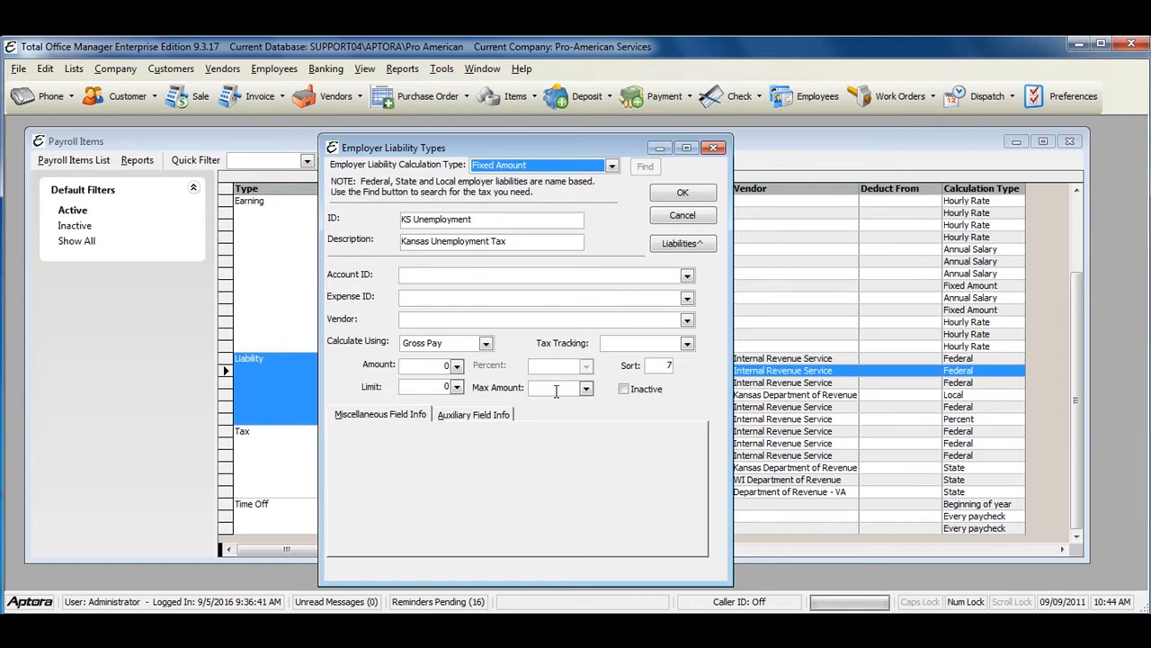
- Set the Account ID to Federal Withholding Taxes Payable
left_click(688, 277)
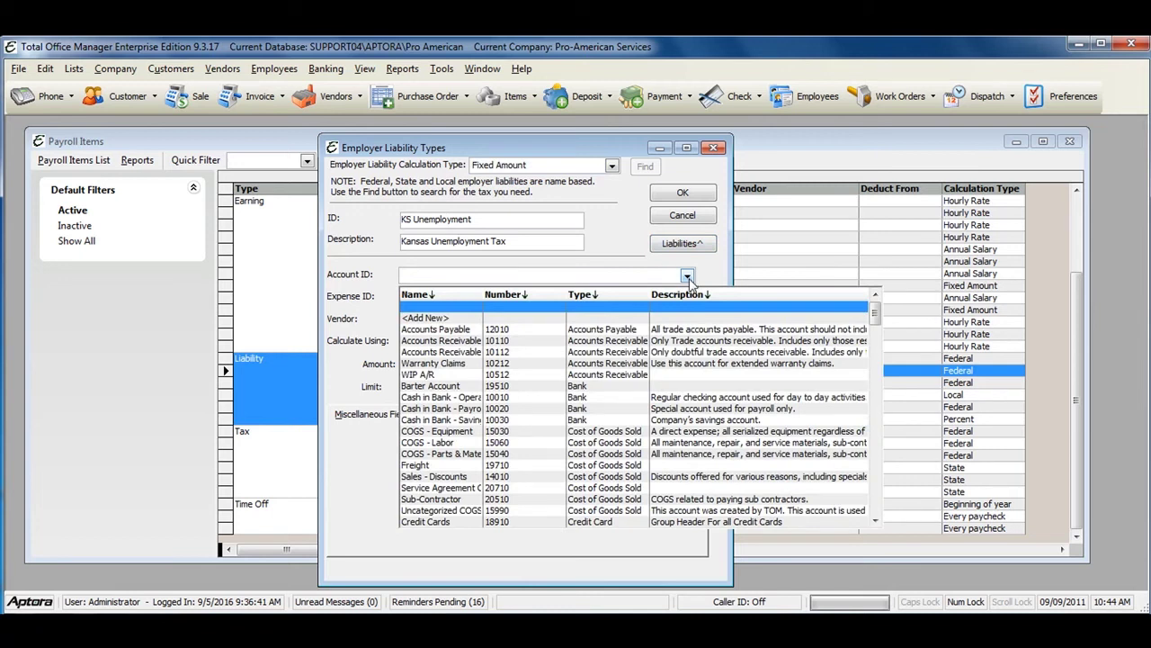
left_click_drag(876, 315, 904, 480)
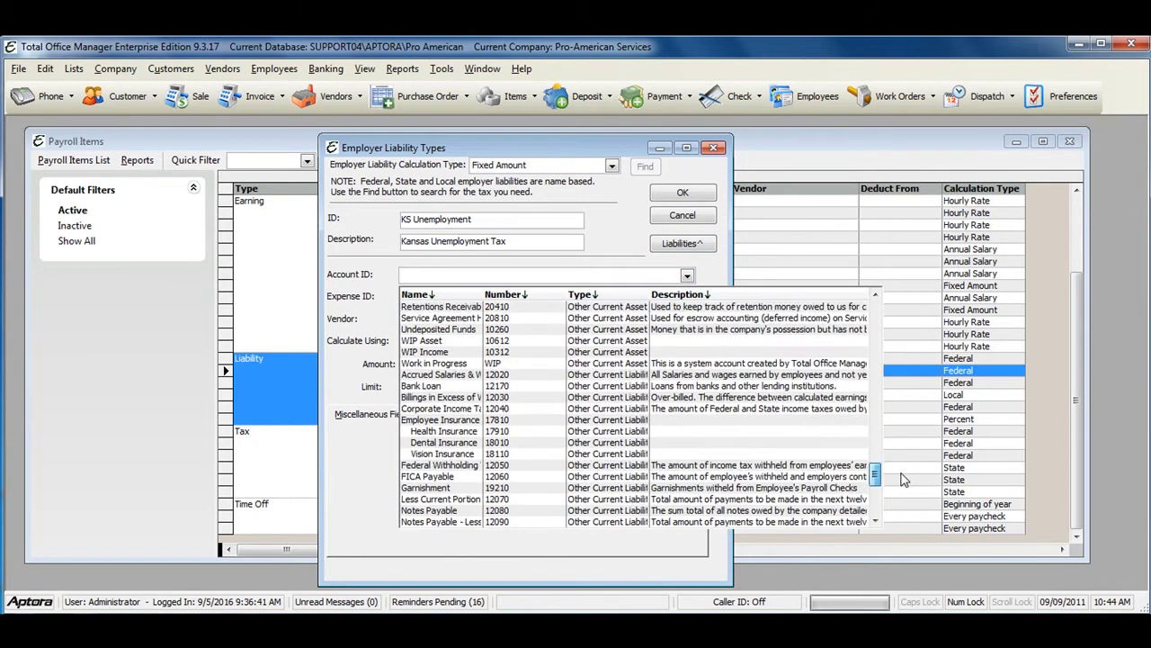
left_click(777, 467)
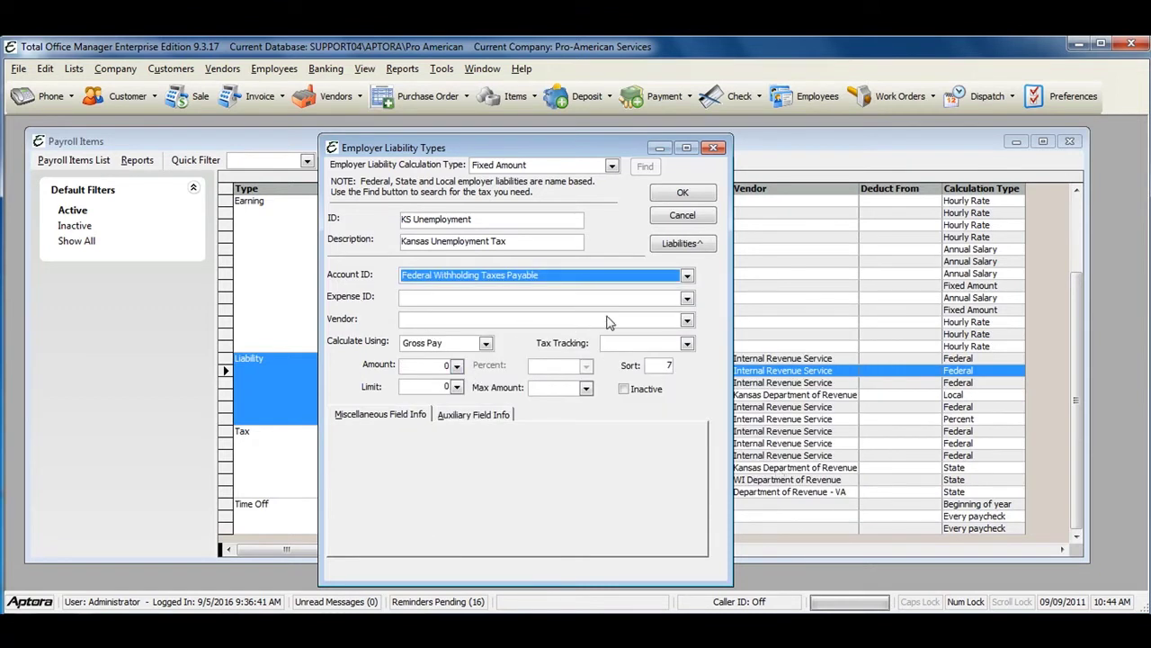
- Set the Expense ID to Depreciation
left_click(687, 297)
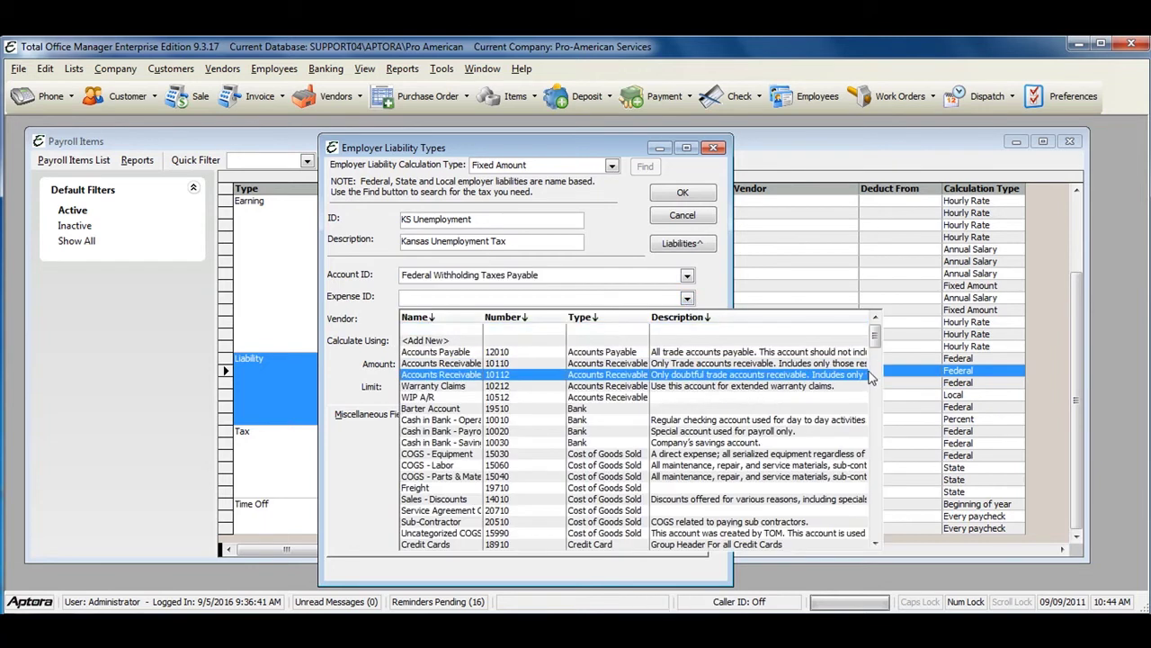
left_click(875, 368)
left_click(876, 369)
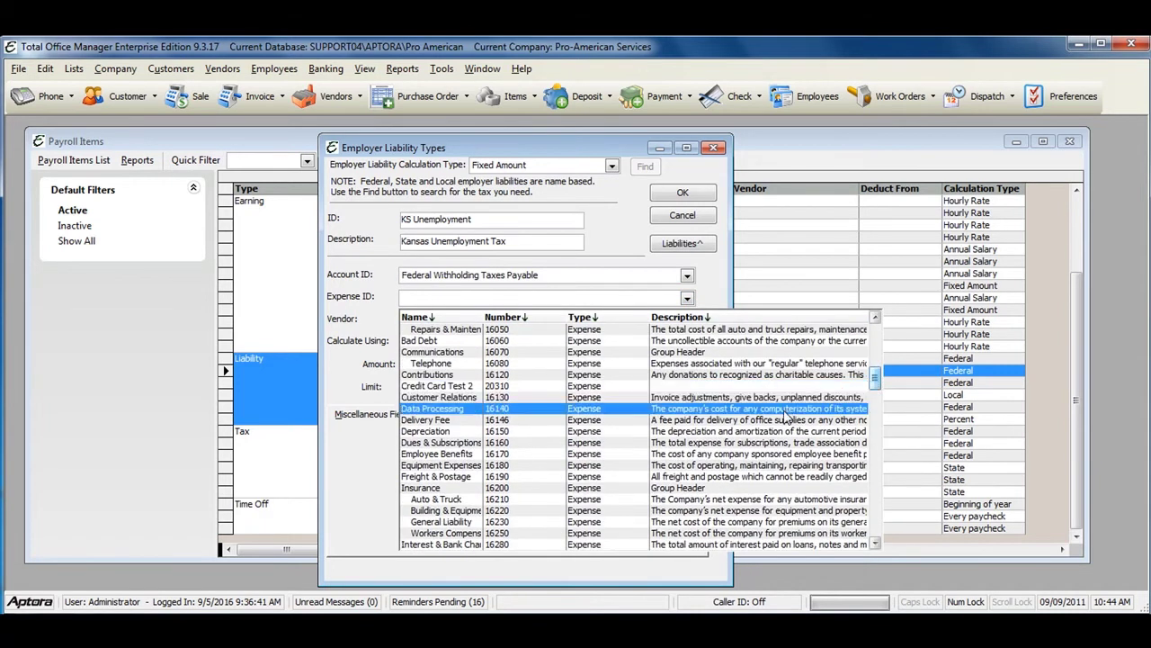
left_click(764, 433)
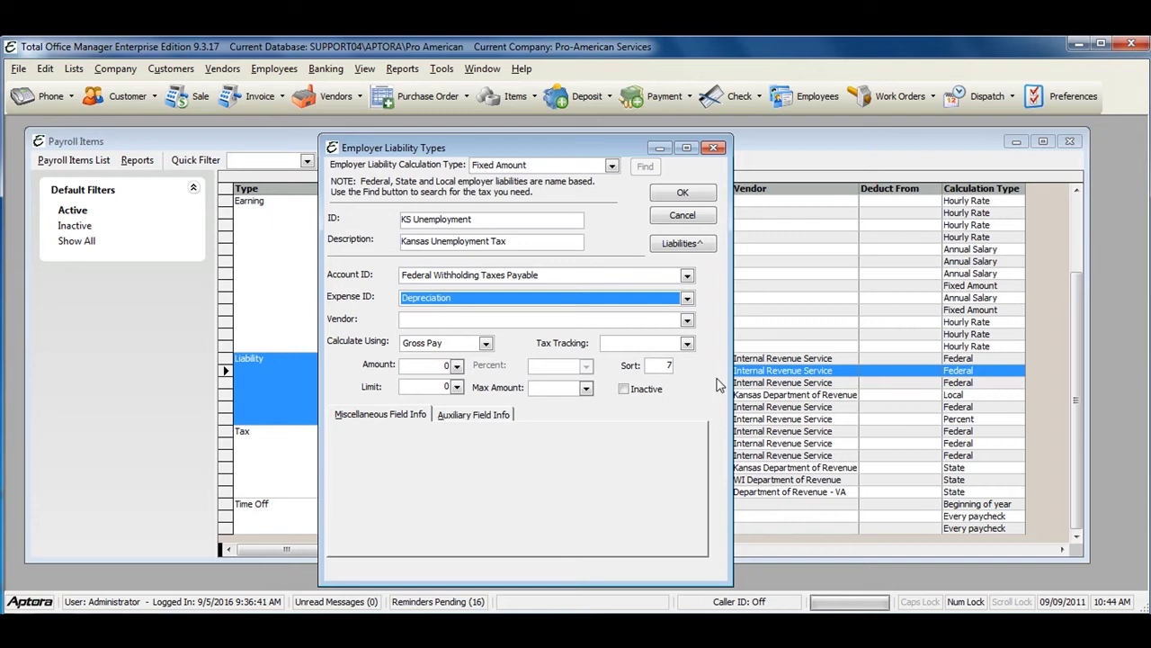
left_click(687, 322)
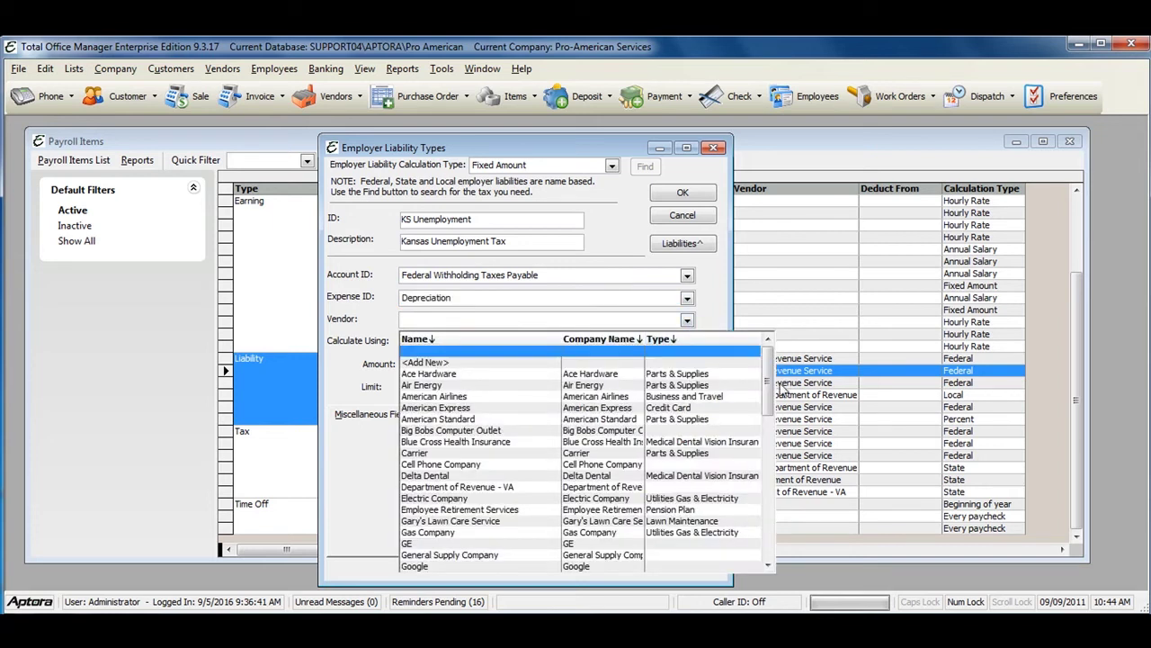
- Set the vendor to Employee Retirement Services and keep Calculate Using on Gross Pay
left_click(717, 511)
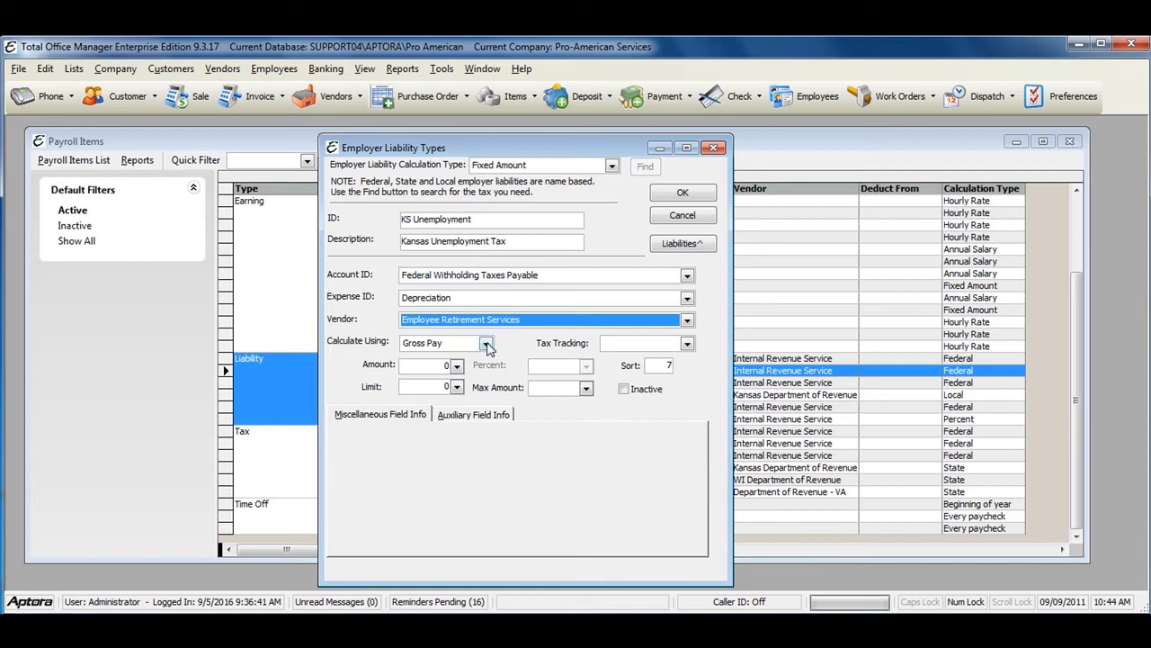
left_click(485, 343)
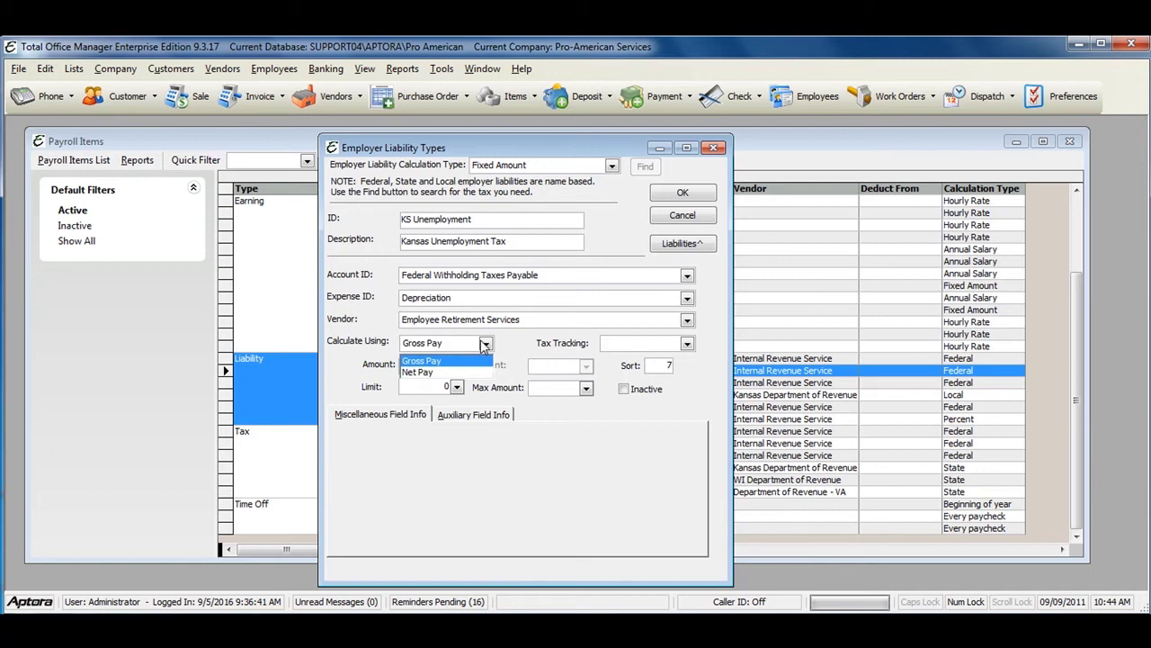
left_click(506, 346)
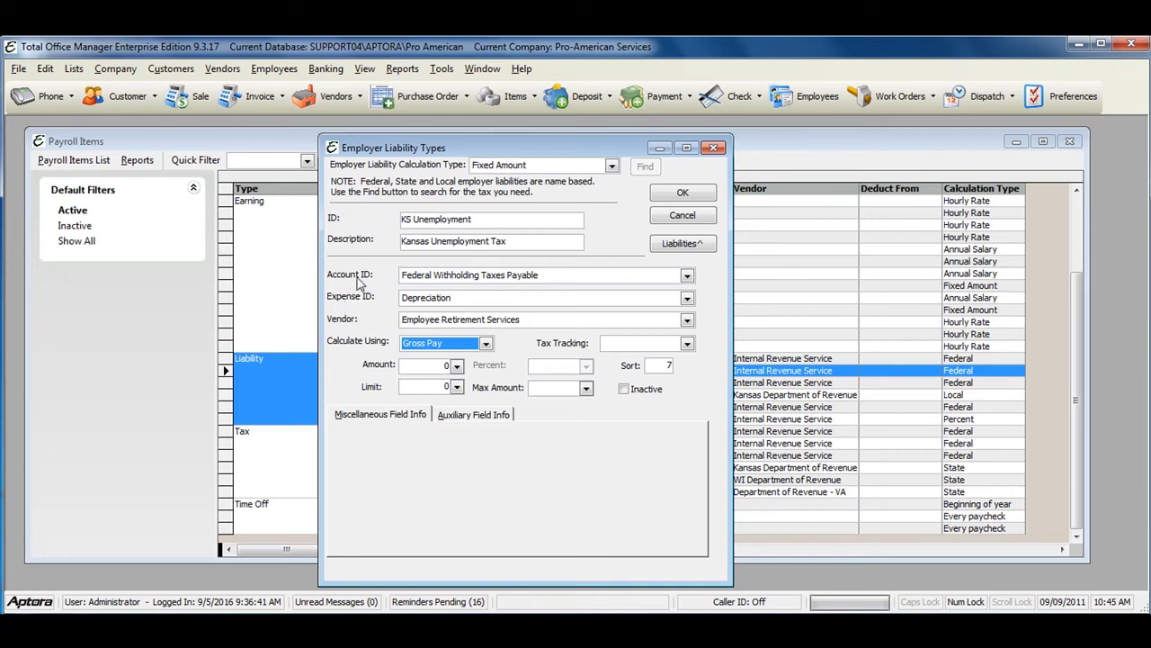
left_click(613, 170)
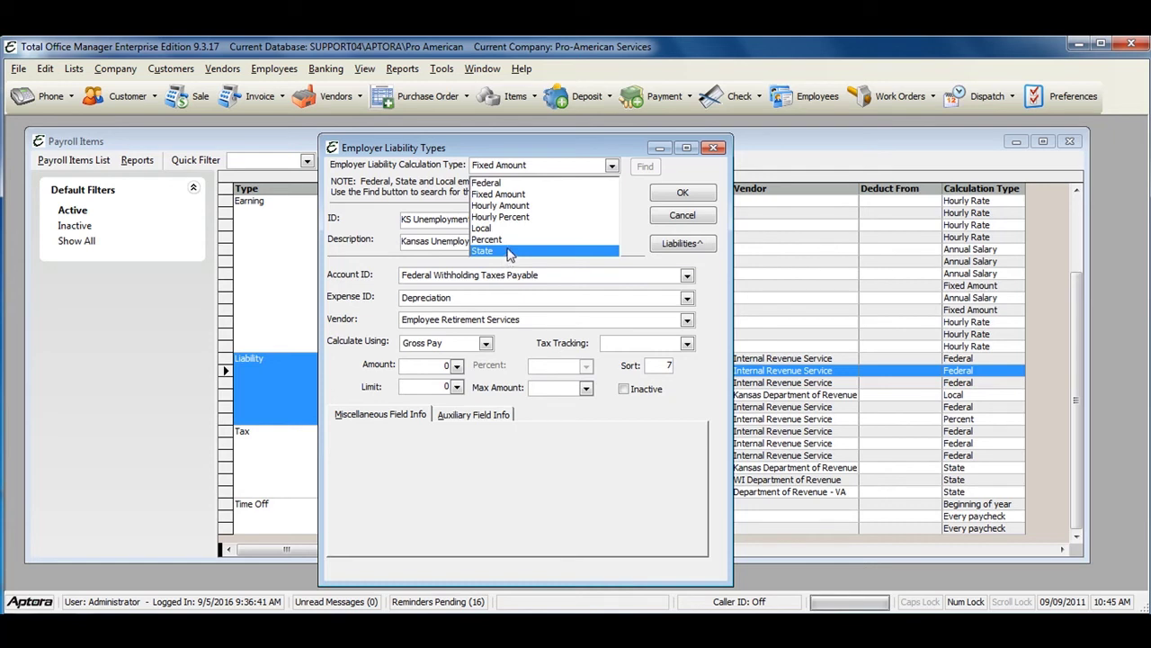
left_click(414, 187)
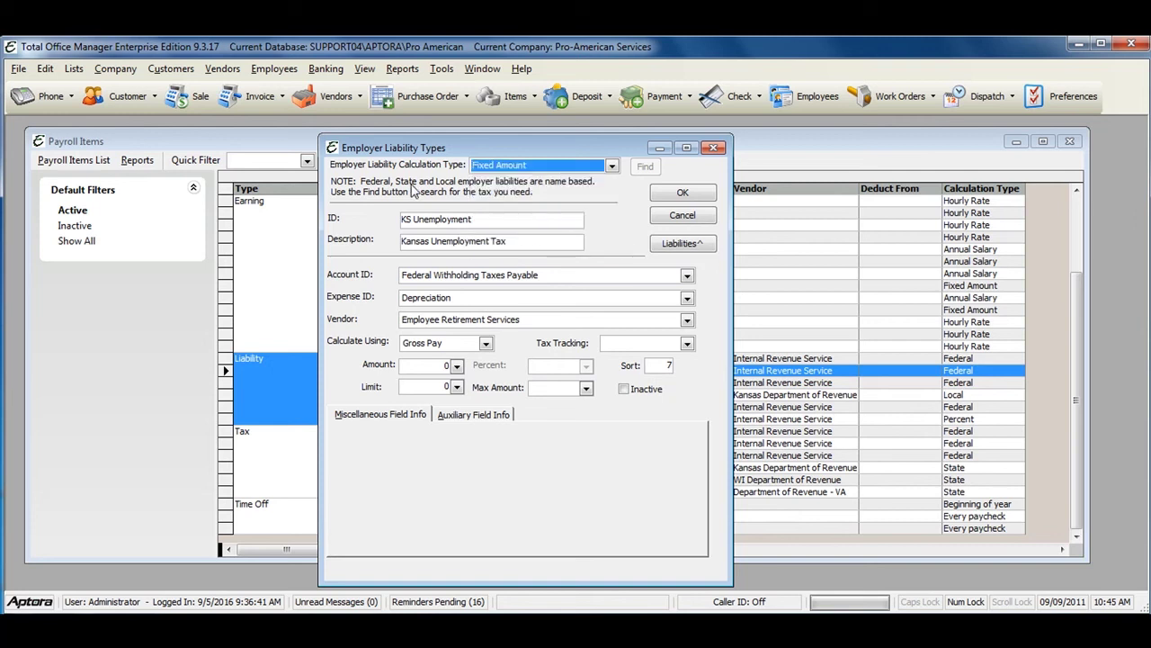